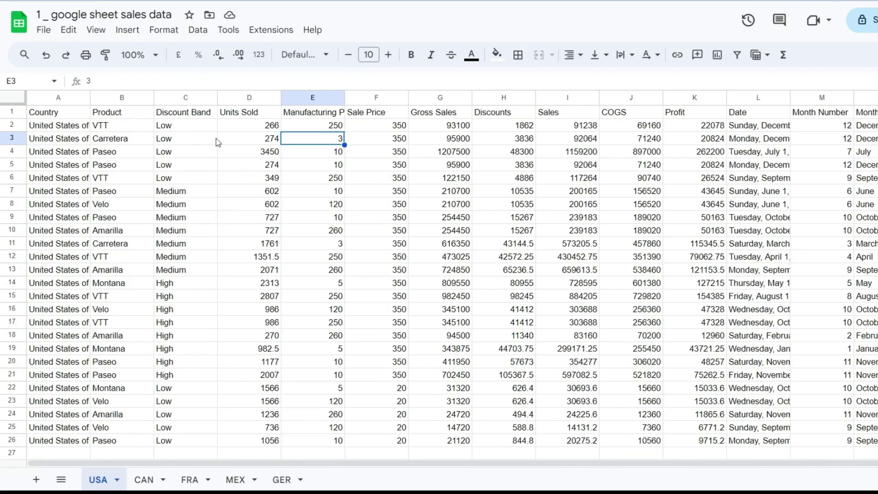
Step: Look over the CAN, FRA and MEX sheets, then return to the USA sheet
left_click(145, 480)
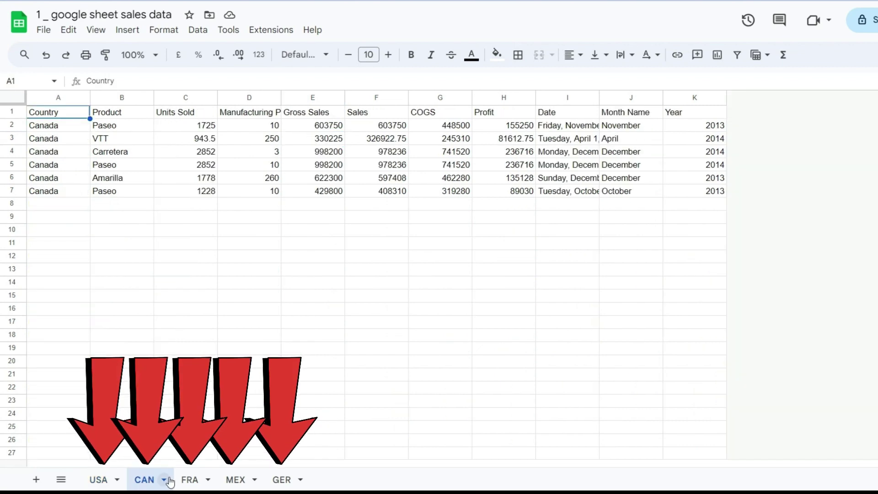
left_click(188, 479)
left_click(235, 479)
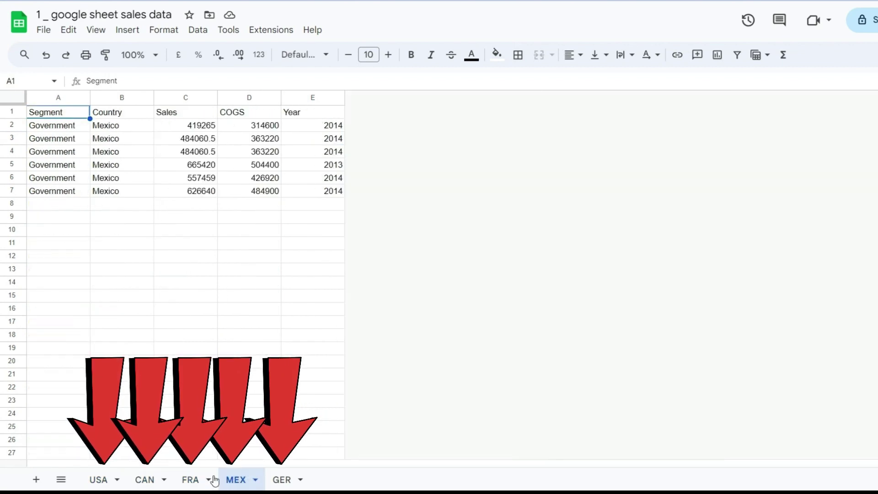
left_click(118, 483)
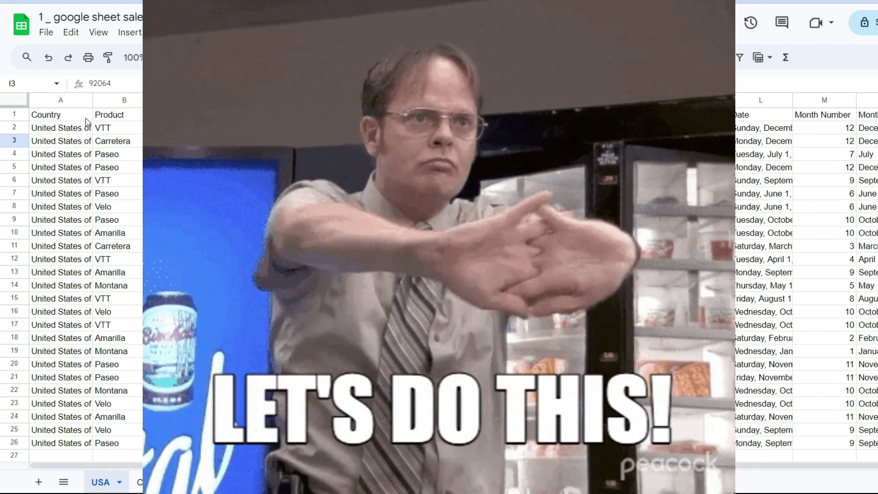
Step: Save the USA data block A1:O26 as a named range called _USA1
left_click(83, 118)
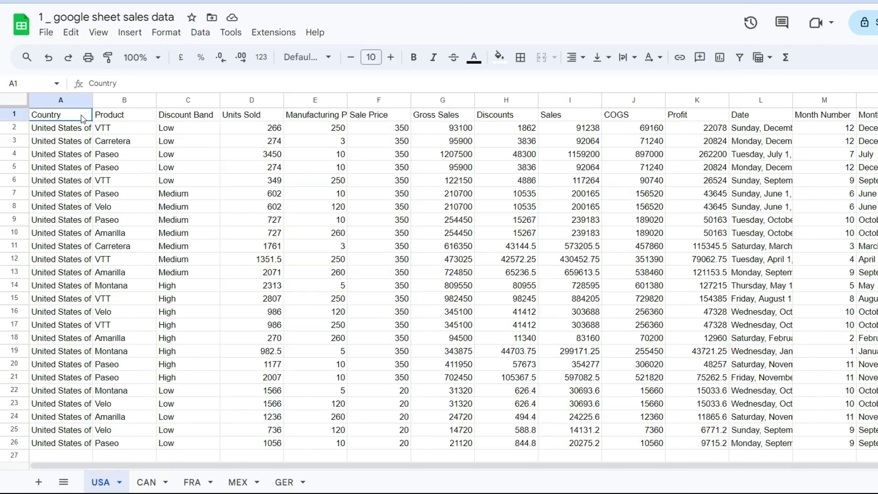
key("ctrl+a")
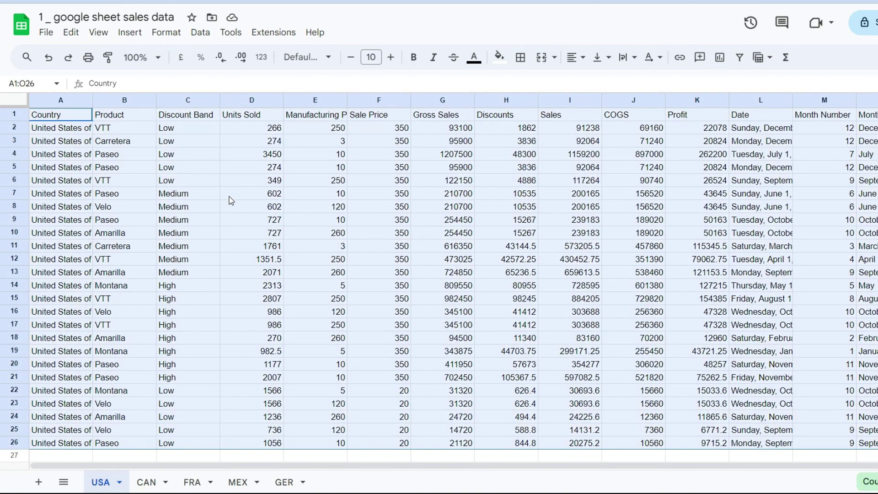
scroll(265, 466, "right", 1)
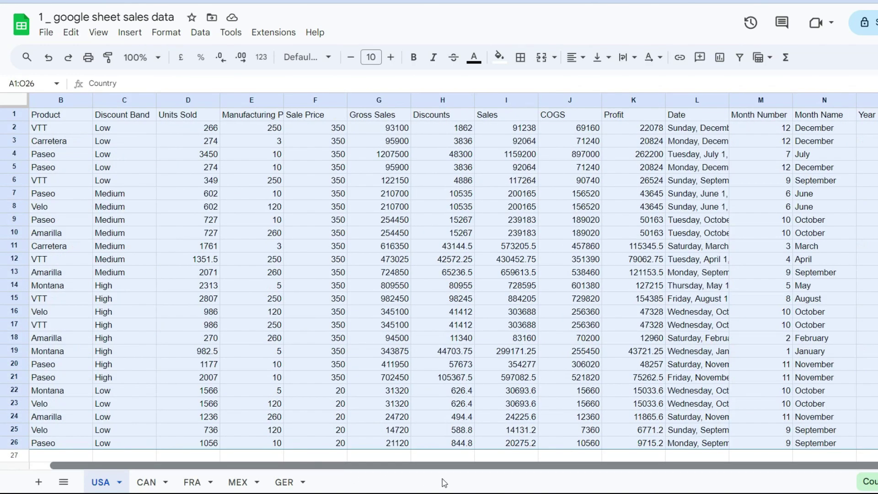
scroll(279, 480, "left", 1)
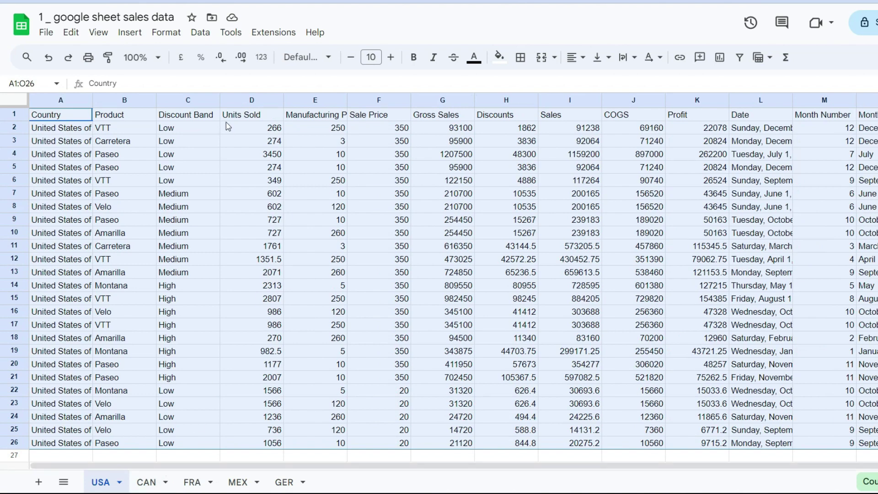
left_click(200, 32)
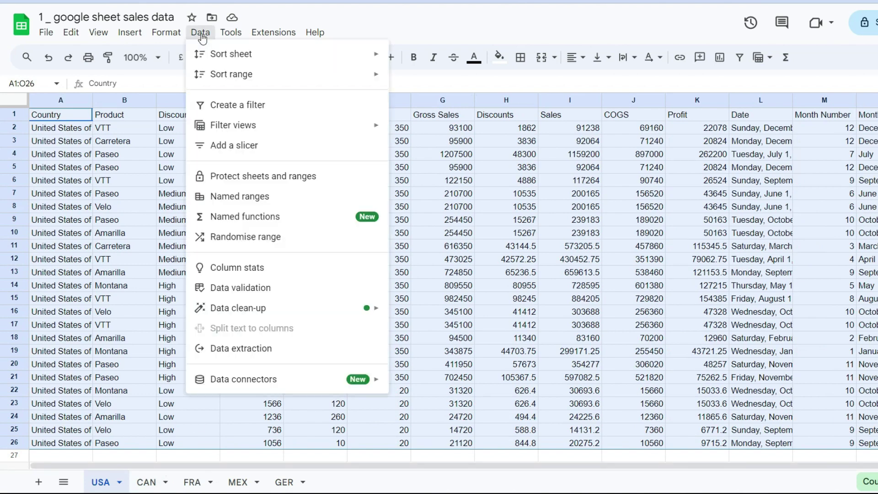
left_click(259, 199)
left_click(710, 121)
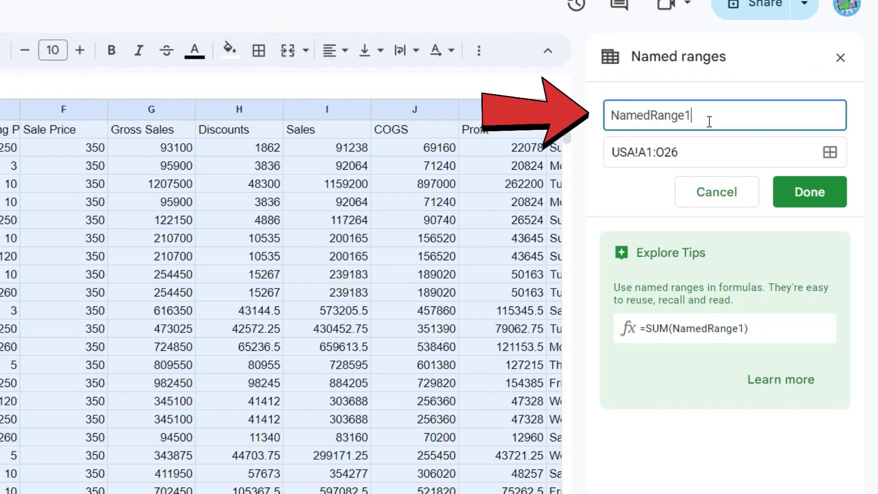
key("BackSpace")
left_click_drag(710, 122, 612, 110)
key("BackSpace")
type("_USA1")
left_click(784, 213)
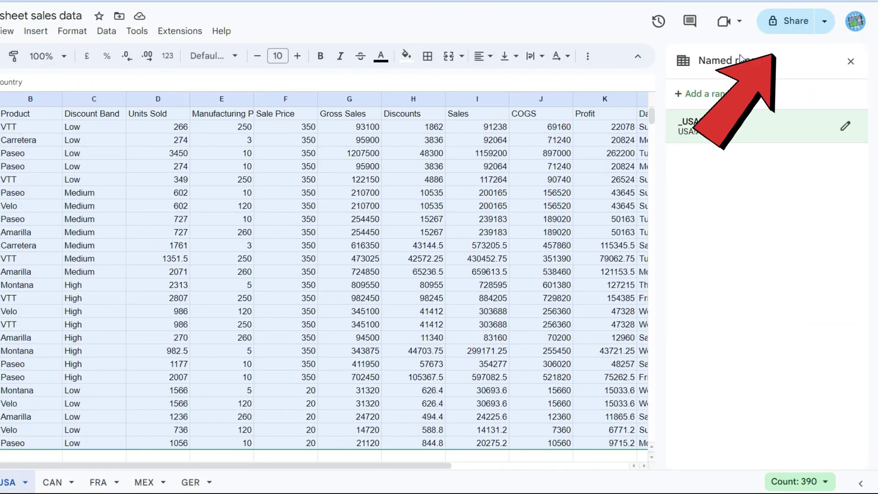
Step: Set the spreadsheet's general access to Anyone with the link
left_click(775, 23)
left_click(328, 299)
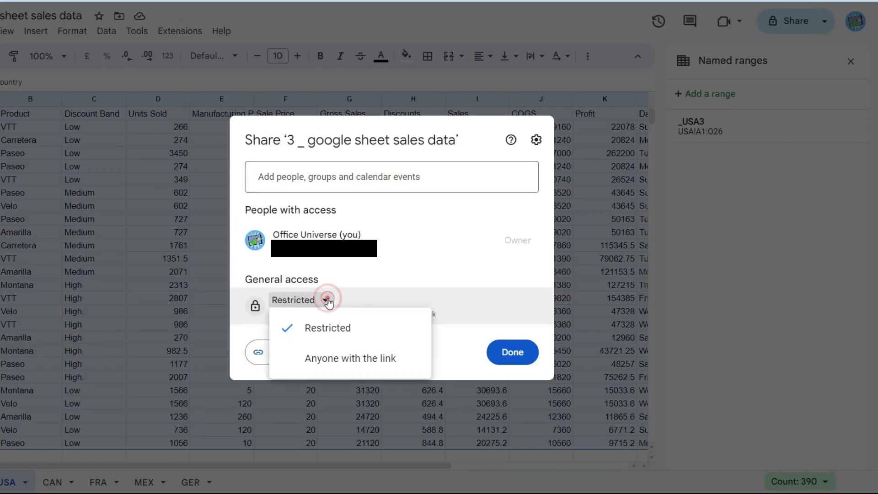
left_click(333, 358)
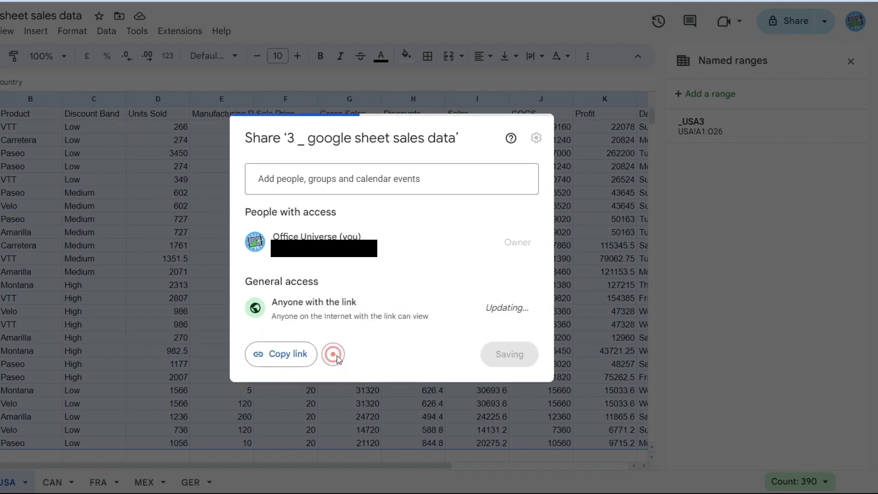
Step: Paste the copied share links into a new note, labelled USA1, USA2 and USA3
left_click(289, 351)
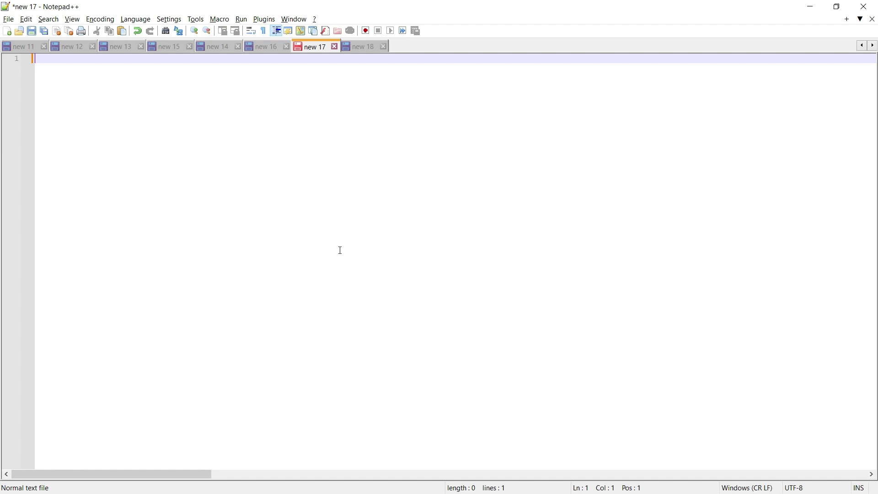
type("USA1")
key("ctrl+v")
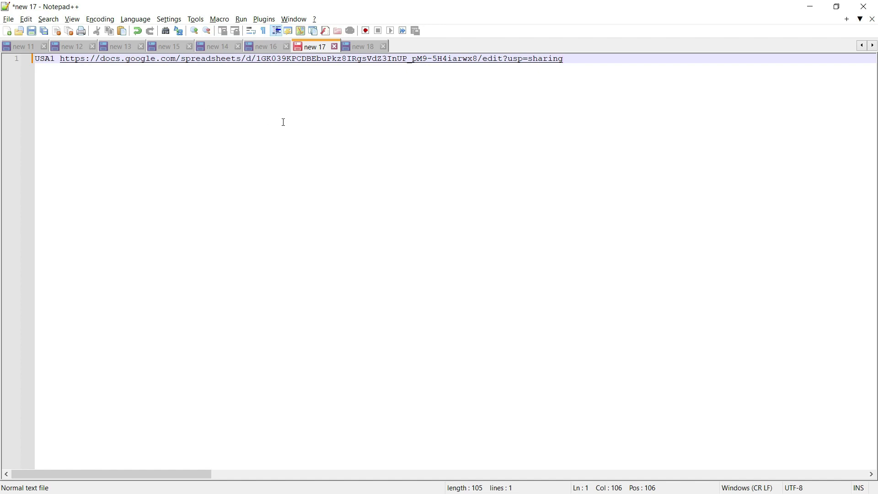
key("ctrl+v")
Step: Select the word 'edit' in line 1's link
scroll(131, 476, "up", 10)
left_click_drag(131, 476, 265, 479)
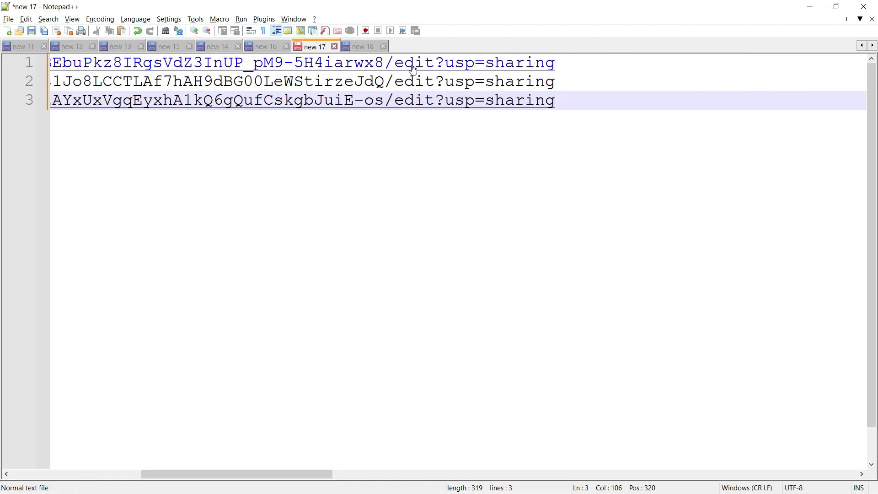
left_click(434, 68)
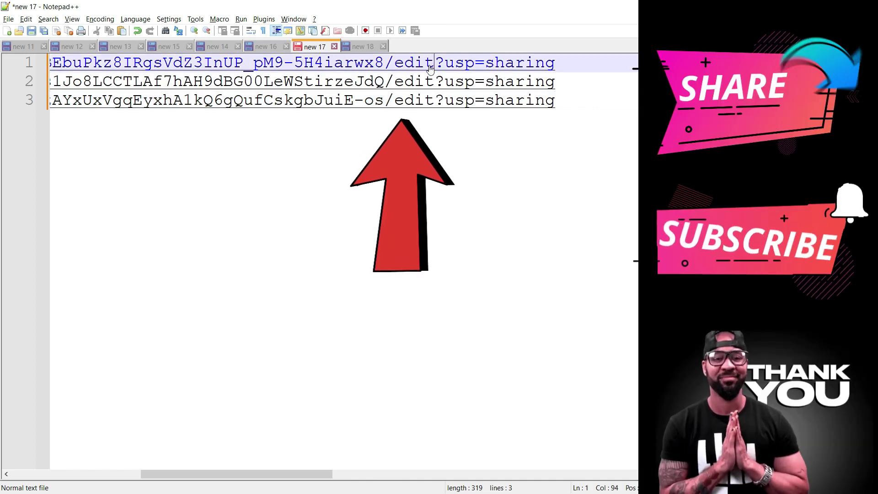
left_click_drag(434, 66, 396, 66)
Step: Replace every 'edit' with 'export' in the three links using Replace All
key("ctrl+f")
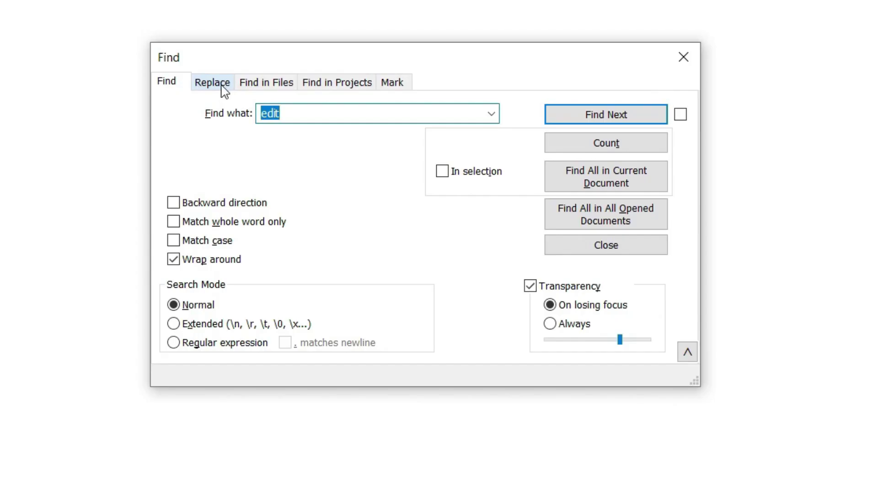
left_click(322, 171)
key("BackSpace")
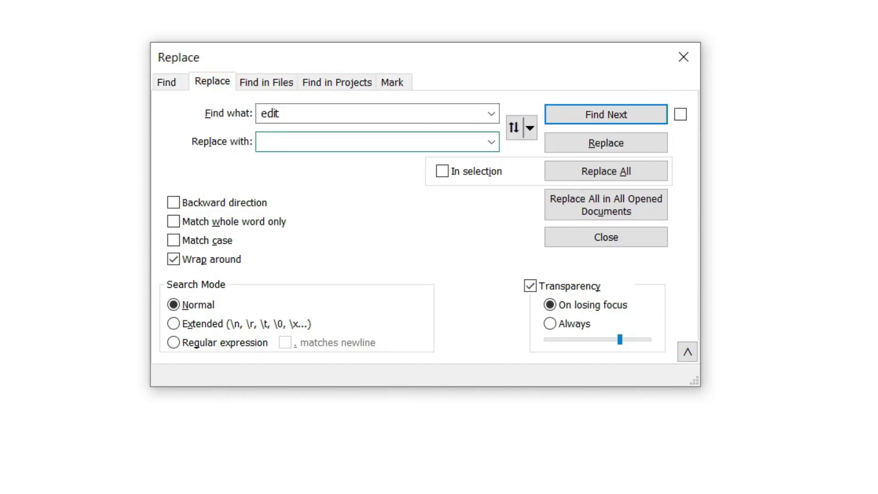
type("export")
left_click(588, 174)
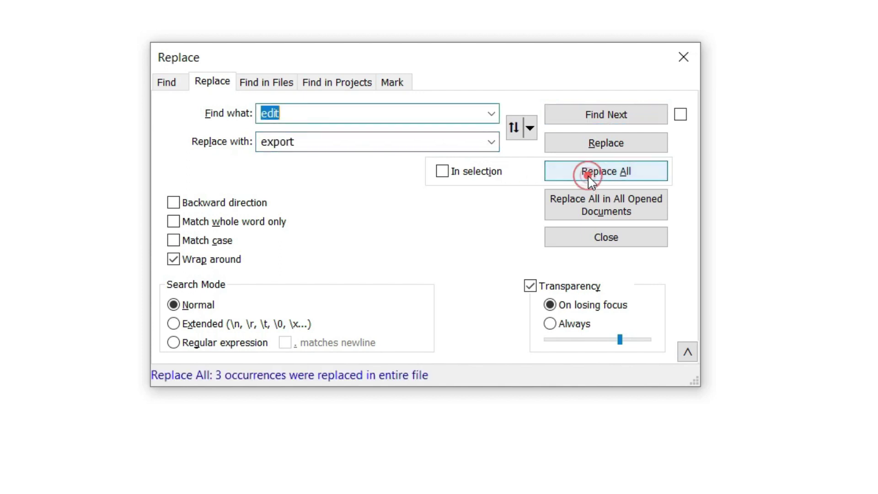
left_click(684, 56)
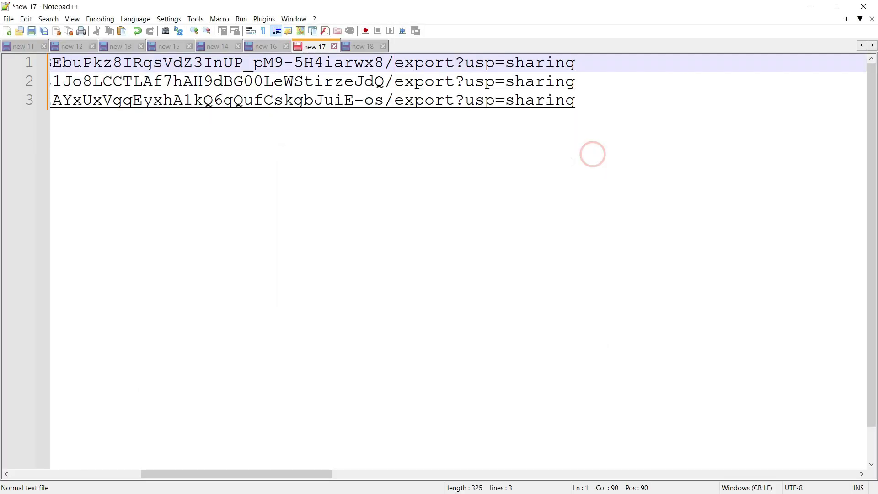
Step: Create a new Excel worksheet named google in the project folder and open it
key("alt+Tab")
right_click(388, 166)
mouse_move(516, 343)
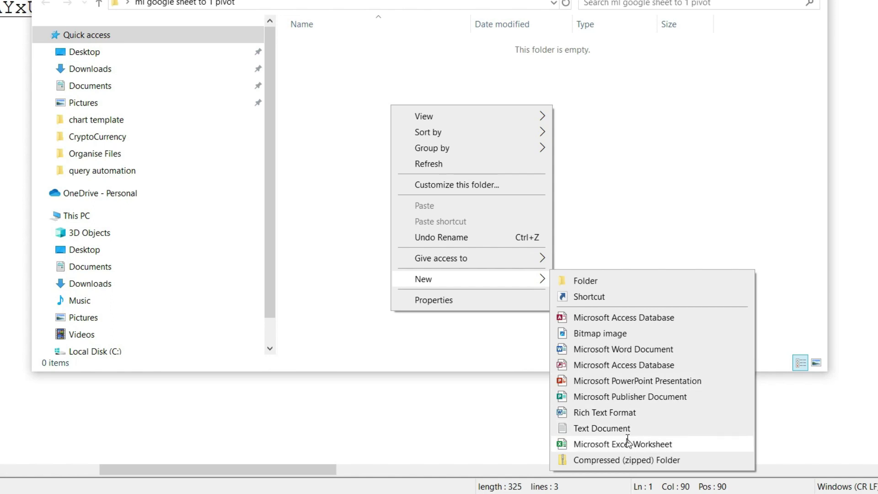
left_click(628, 443)
key("BackSpace")
type("google")
key("Return")
double_click(400, 132)
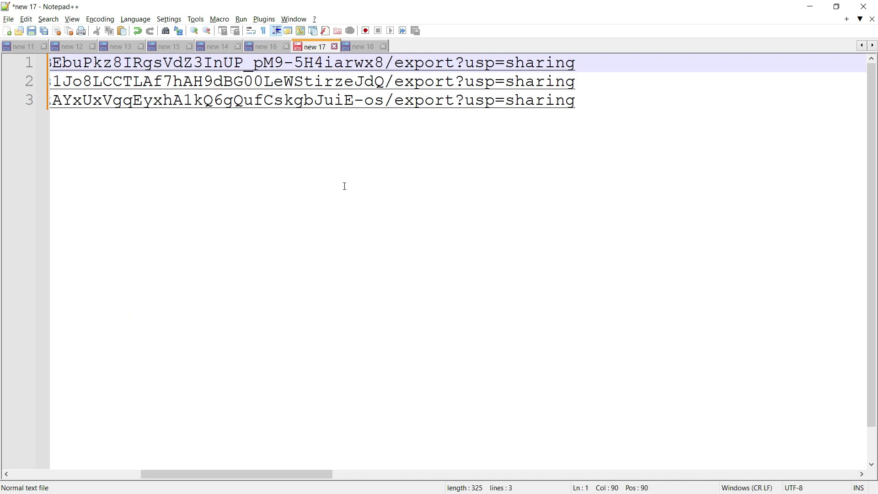
Step: Select the whole USA1 line with its link in Notepad++
scroll(361, 178, "down", 4)
key("Home")
key("shift+Down")
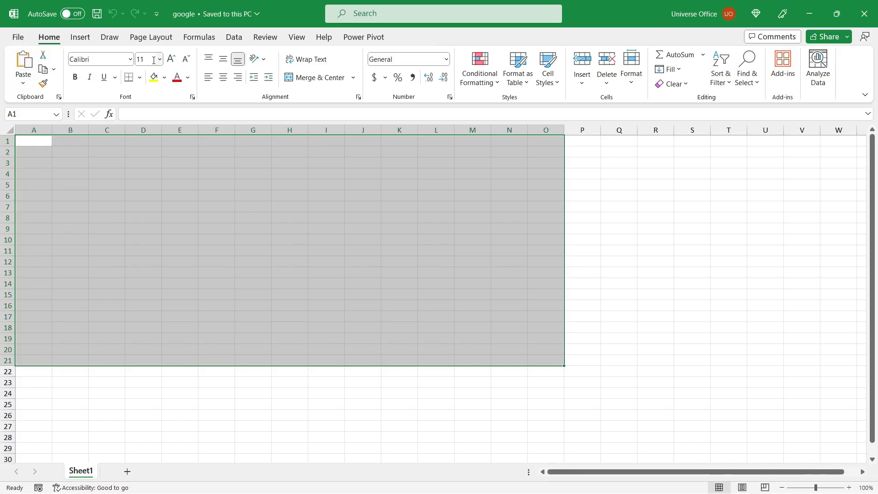
Step: Import the pasted export link From Web and open the _USA3 sheet in Power Query
left_click(233, 37)
left_click(65, 69)
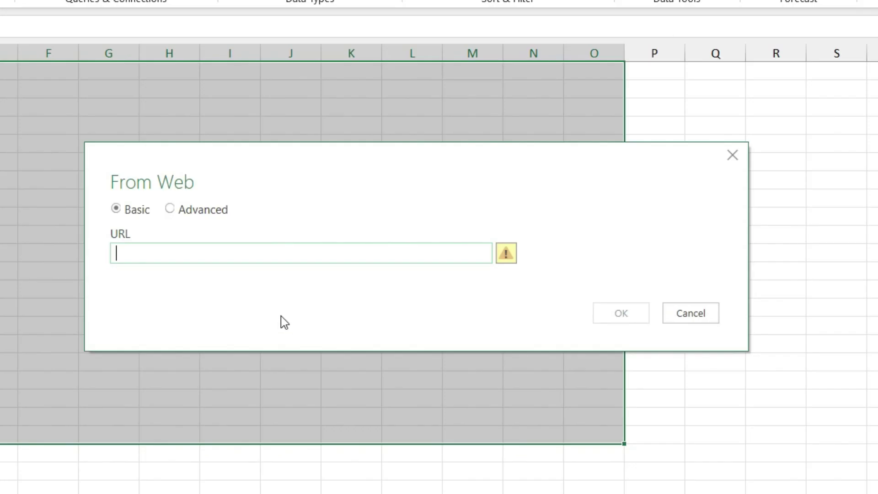
key("ctrl+v")
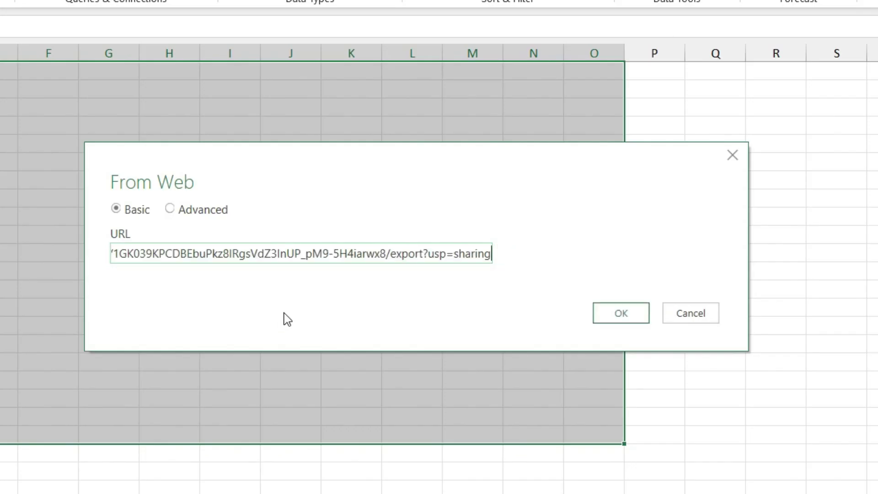
left_click(615, 315)
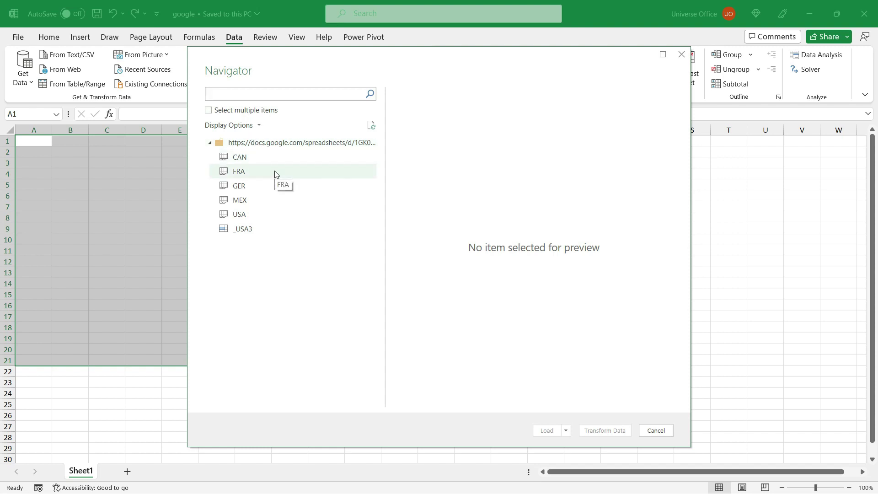
left_click(257, 228)
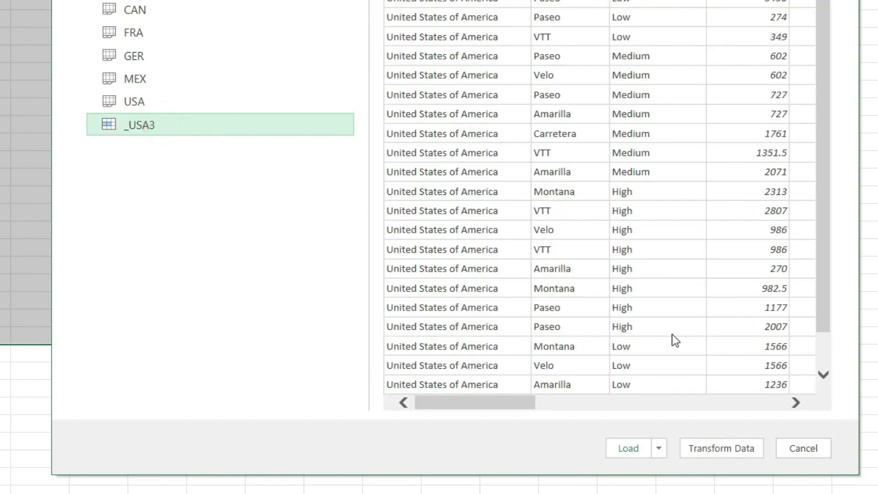
left_click(717, 450)
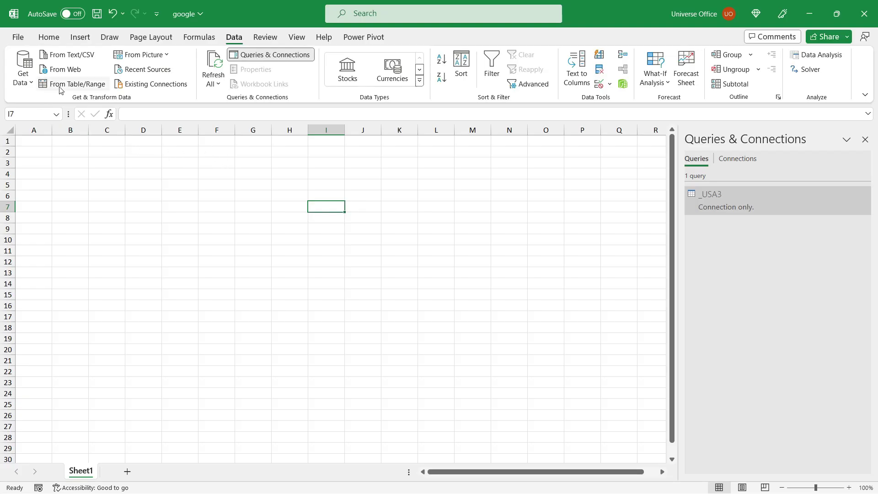
Step: Add a second From Web query from the USA2 link, opening _USA2 in Power Query
left_click(69, 69)
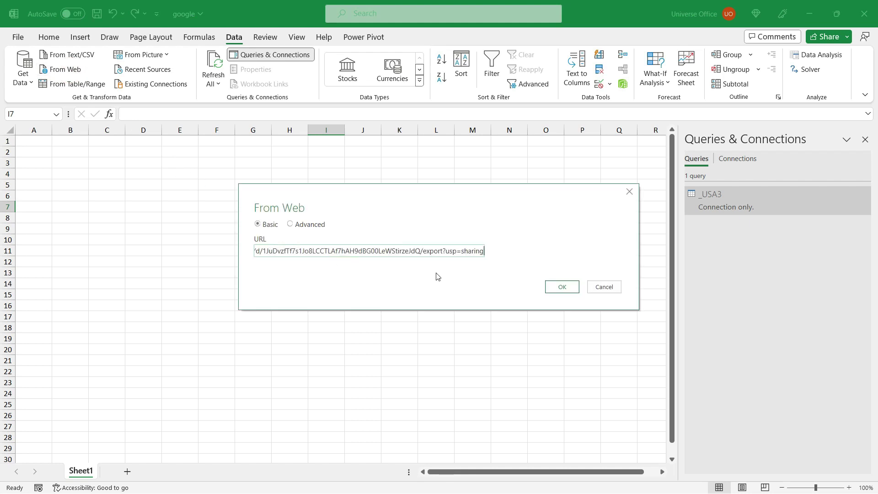
left_click(552, 287)
left_click(274, 228)
left_click(605, 430)
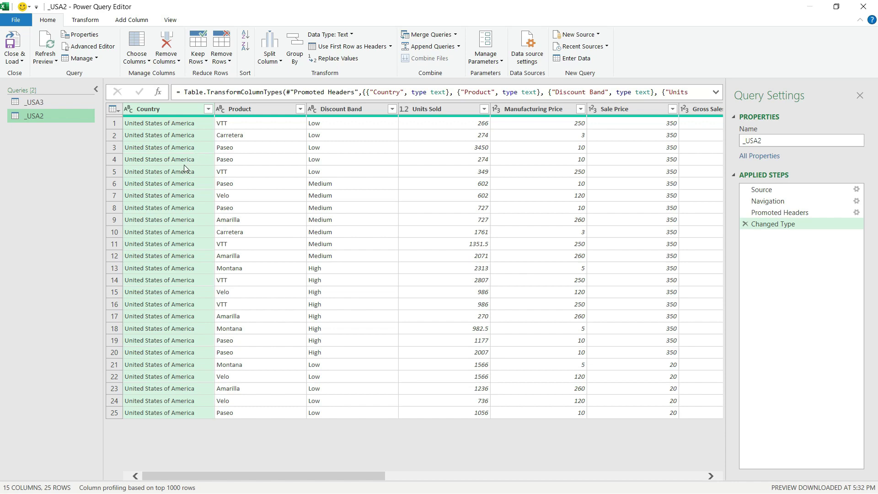
Step: Select the third (USA3) sheet link in Notepad++
key("alt+Tab")
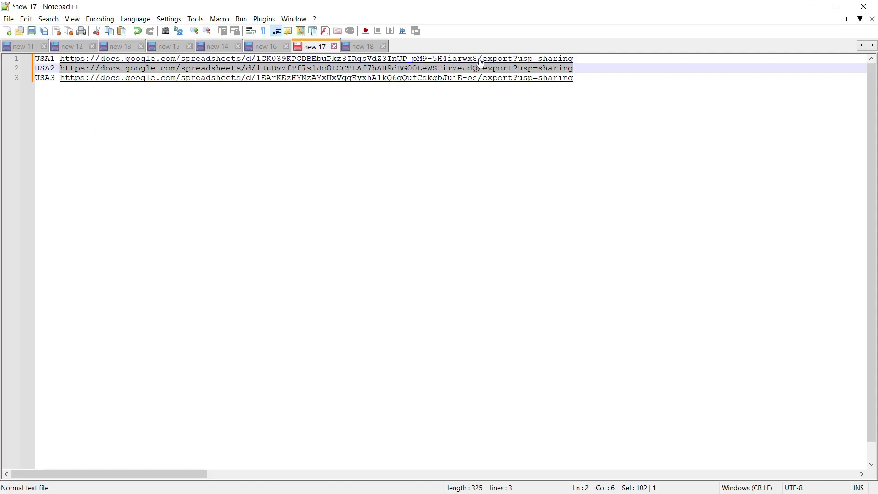
left_click(586, 78)
mouse_move(586, 78)
left_mouse_down()
mouse_move(442, 78)
mouse_move(585, 79)
left_mouse_up()
left_click_drag(161, 85, 60, 79)
Step: Add a third Web query from the pasted link, loading the _USA1 sheet
key("alt+Tab")
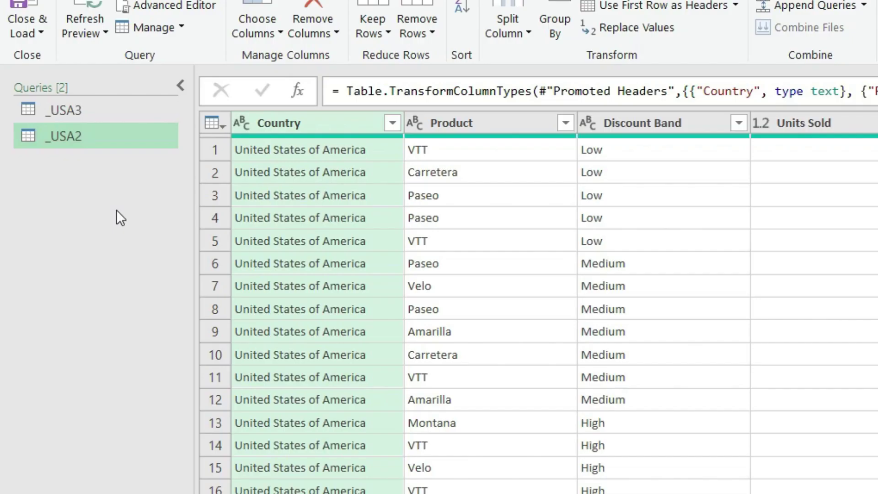
right_click(63, 160)
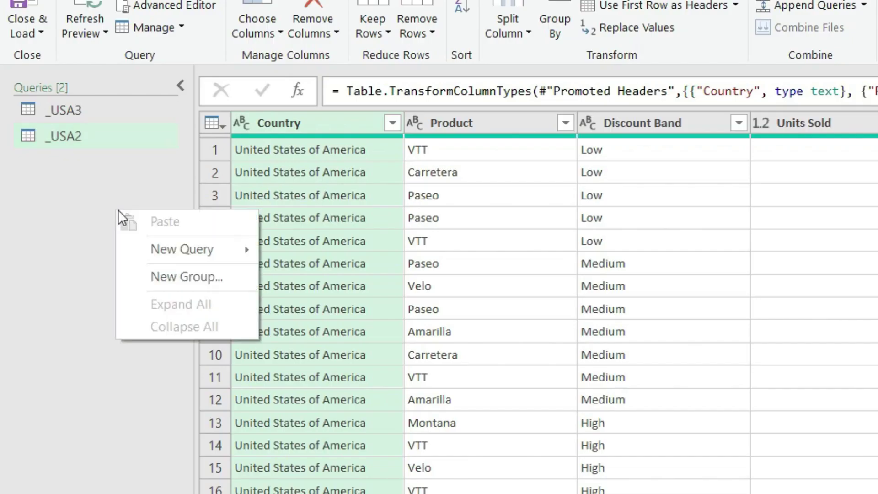
mouse_move(114, 178)
mouse_move(343, 343)
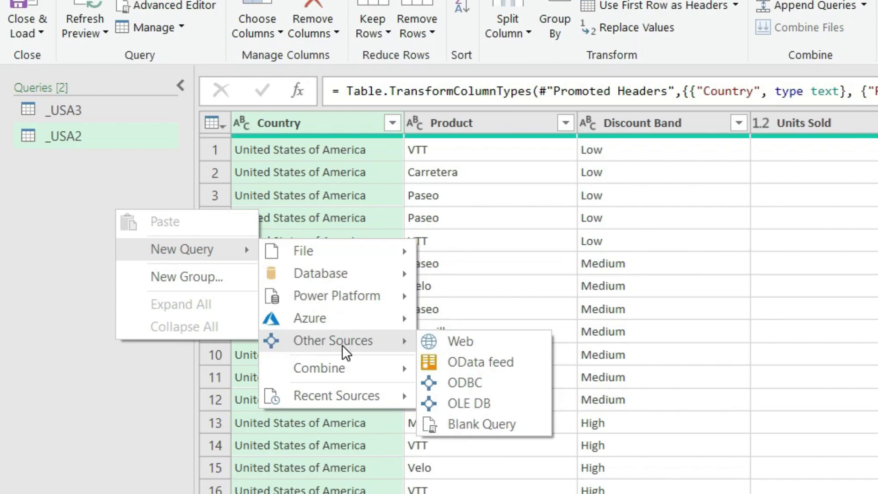
left_click(442, 340)
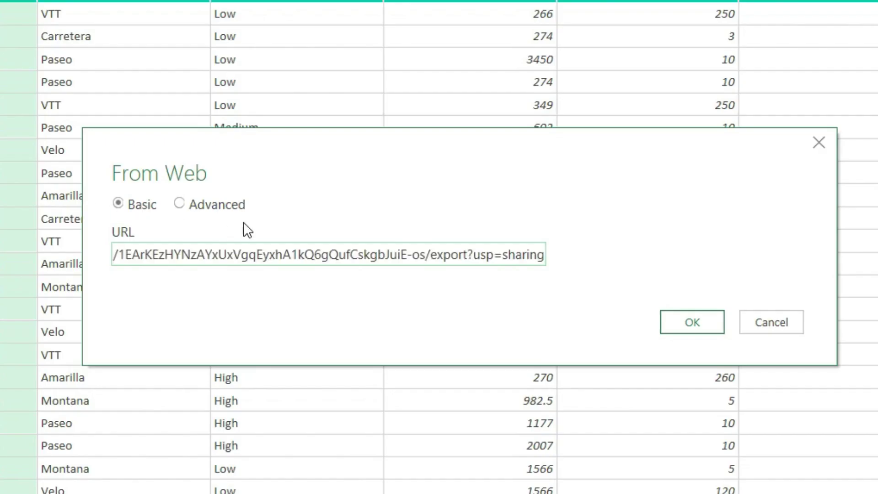
left_click(700, 323)
left_click(242, 230)
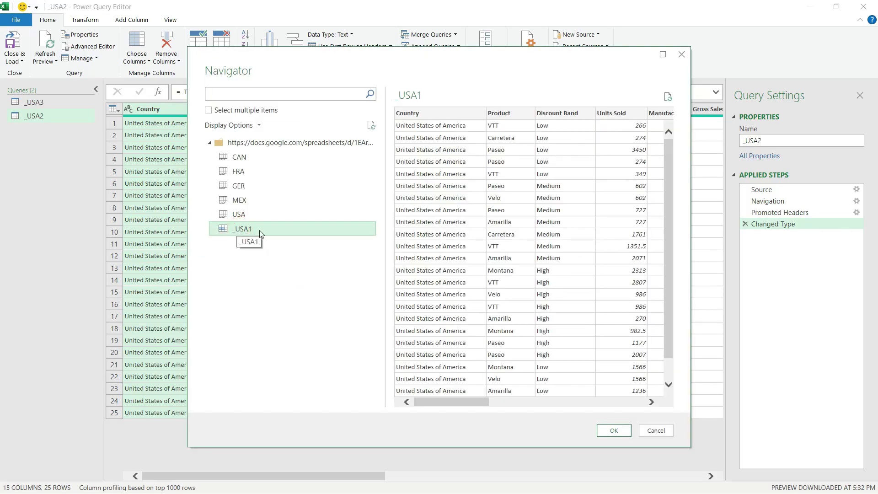
left_click(612, 431)
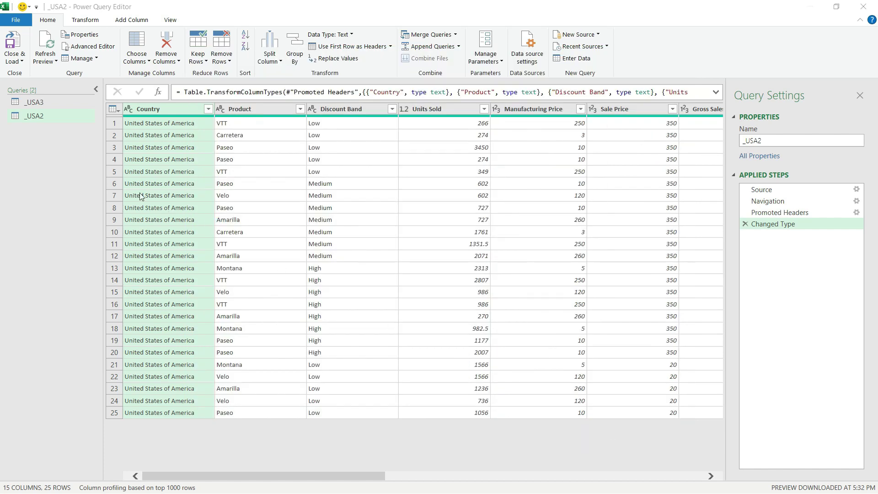
scroll(209, 473, "right", 1)
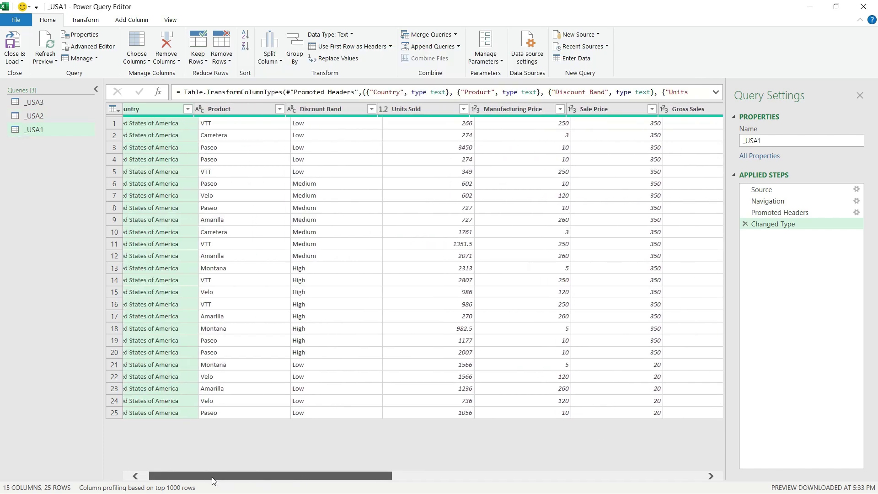
scroll(197, 481, "left", 1)
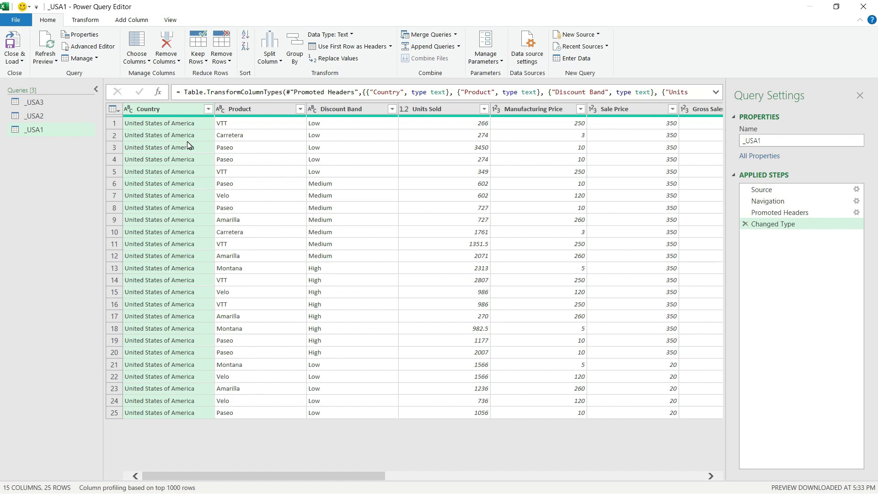
Step: Append _USA1, _USA2 and _USA3 as a new query using three or more tables
left_click(459, 47)
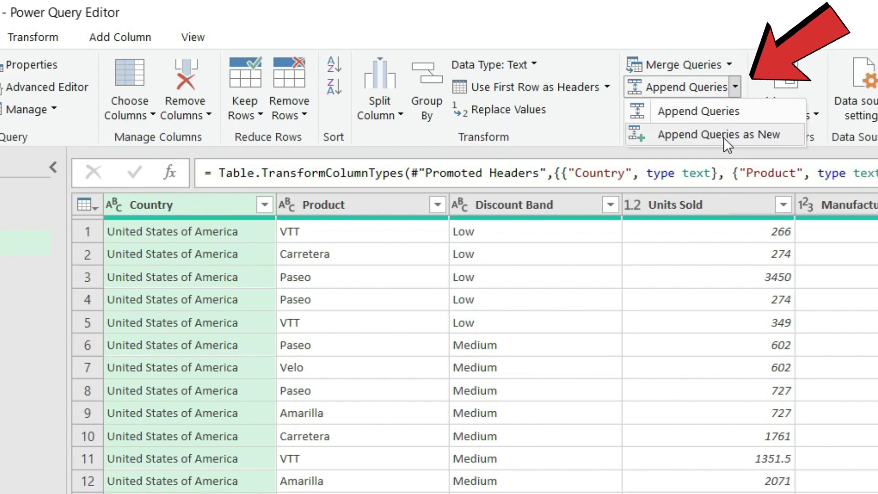
left_click(726, 141)
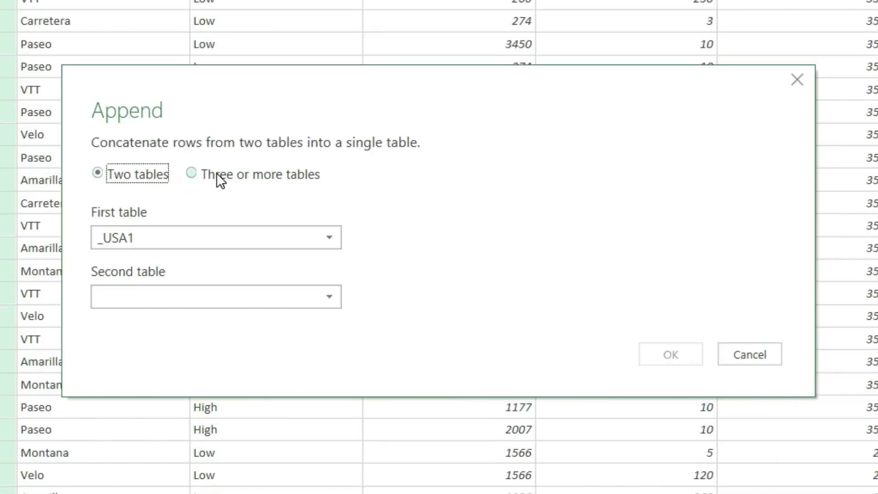
left_click(218, 172)
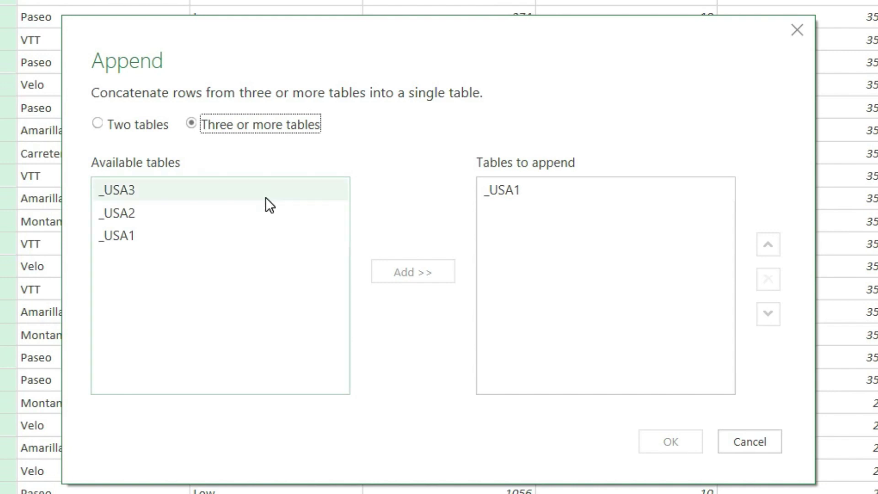
double_click(270, 218)
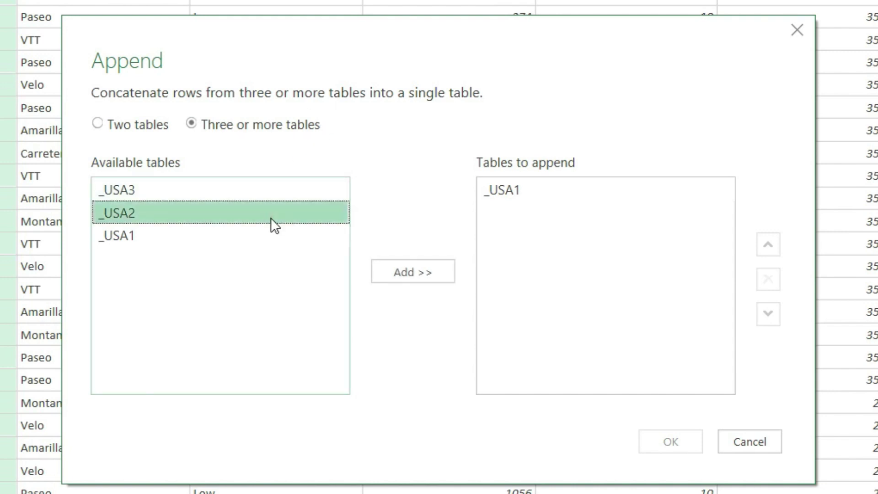
double_click(260, 194)
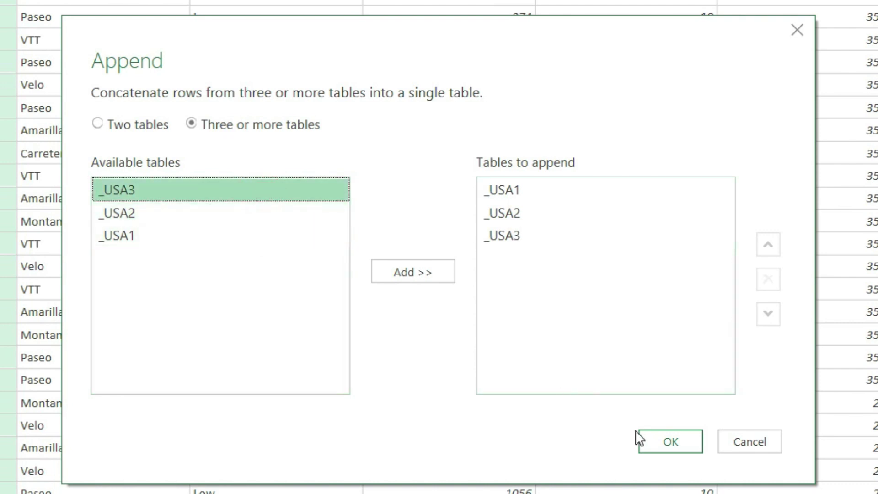
left_click(647, 440)
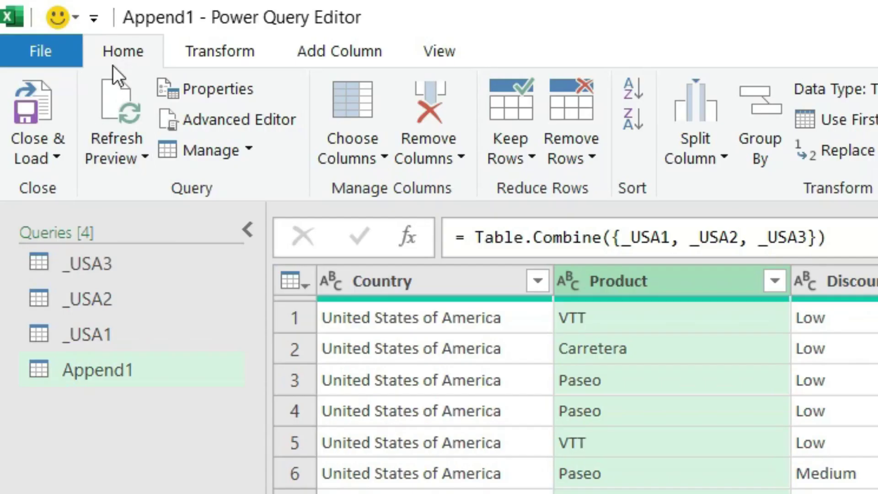
Step: Close the editor and load Append1 with Only Create Connection
left_click(54, 158)
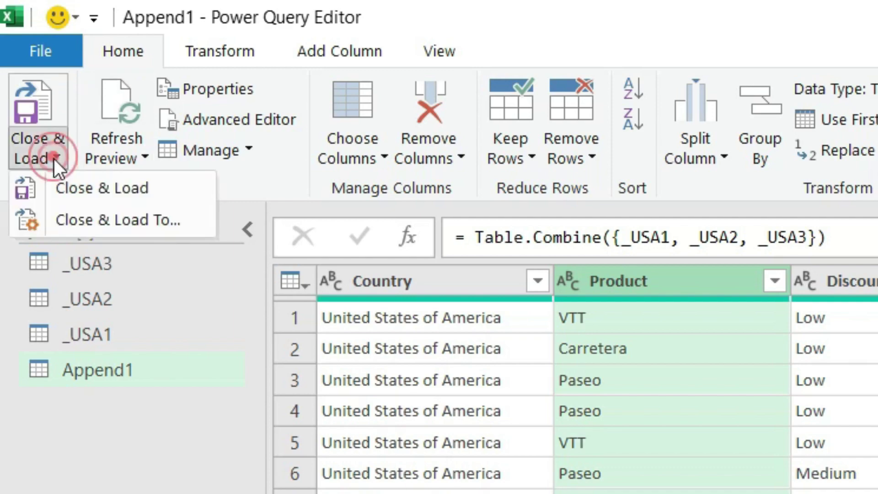
left_click(81, 223)
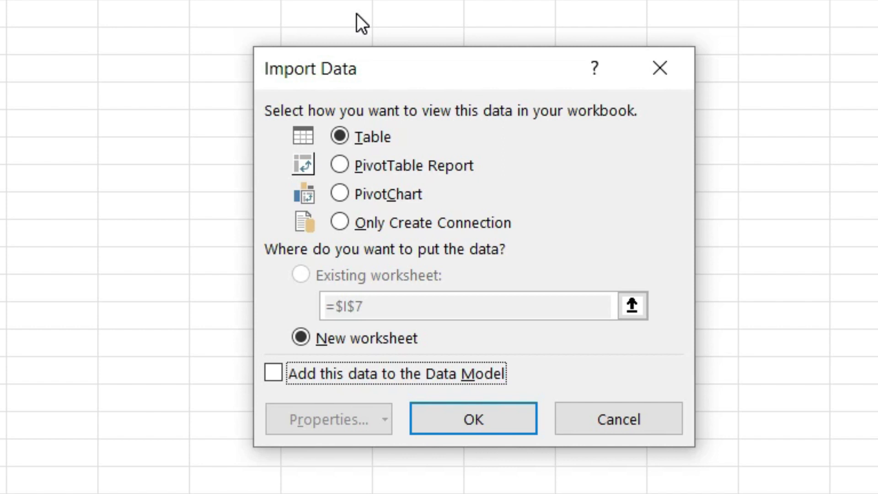
left_click(372, 137)
left_click(379, 225)
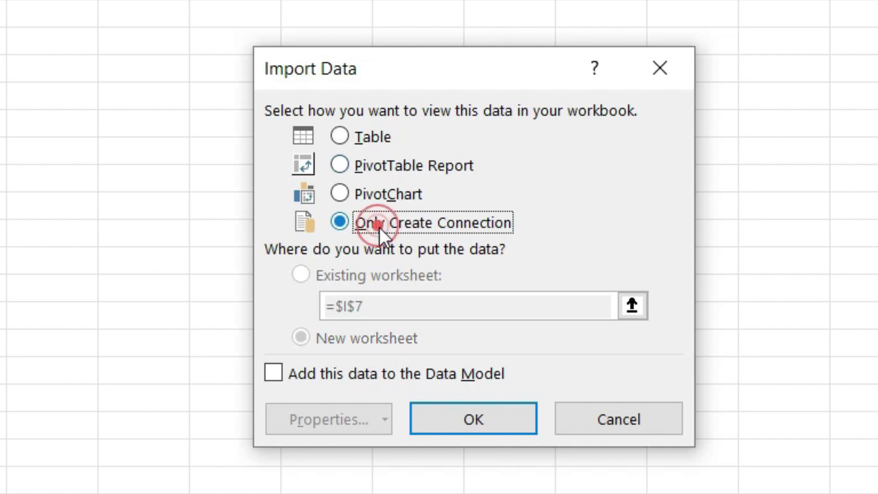
left_click(475, 411)
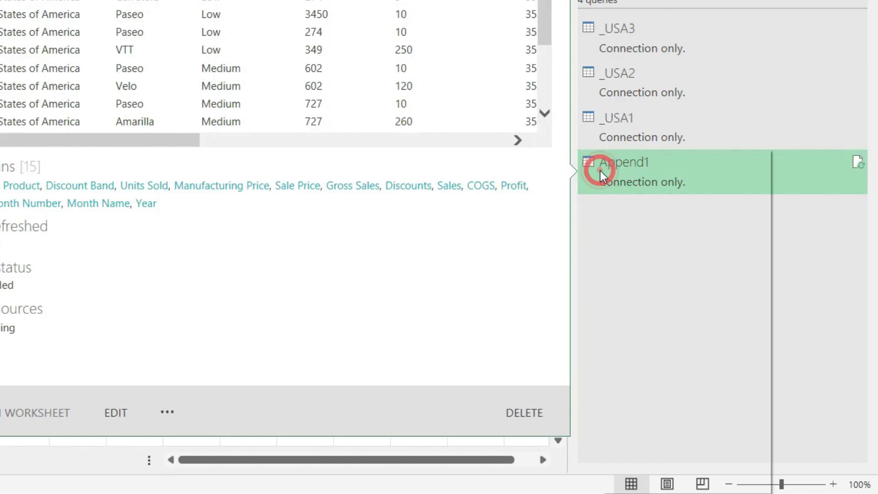
Step: Load Append1 as a PivotTable Report on the existing worksheet at Sheet1!$B$2
right_click(697, 286)
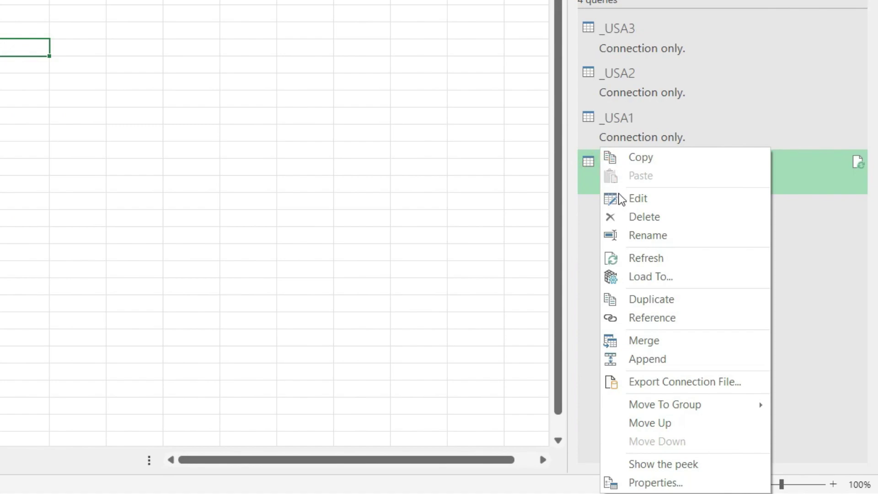
left_click(644, 278)
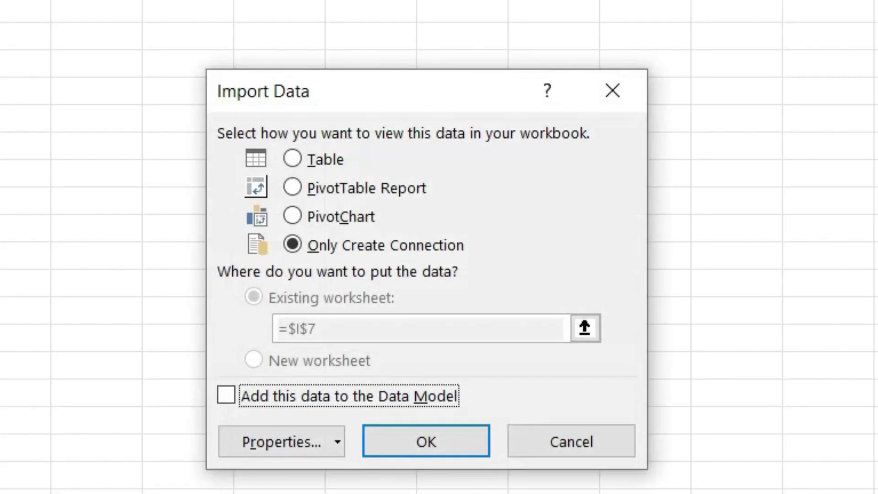
left_click(332, 193)
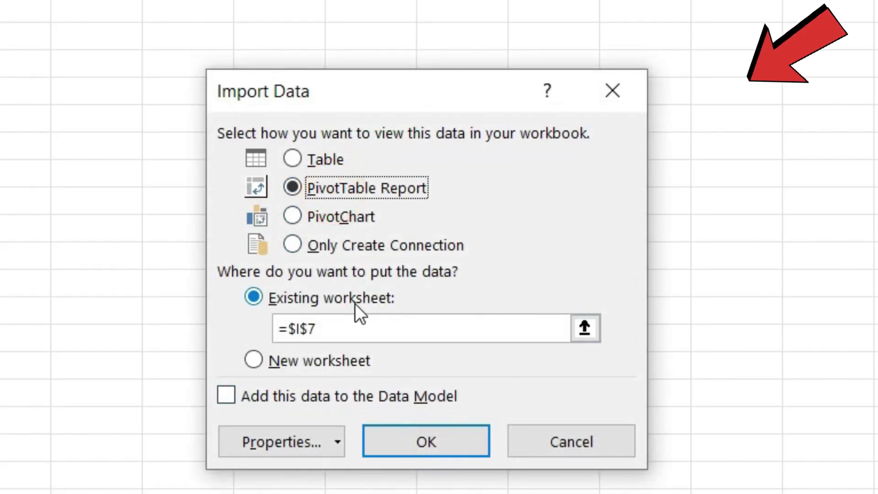
left_click(355, 303)
left_click(363, 327)
key("BackSpace")
key("BackSpace")
key("BackSpace")
key("BackSpace")
key("BackSpace")
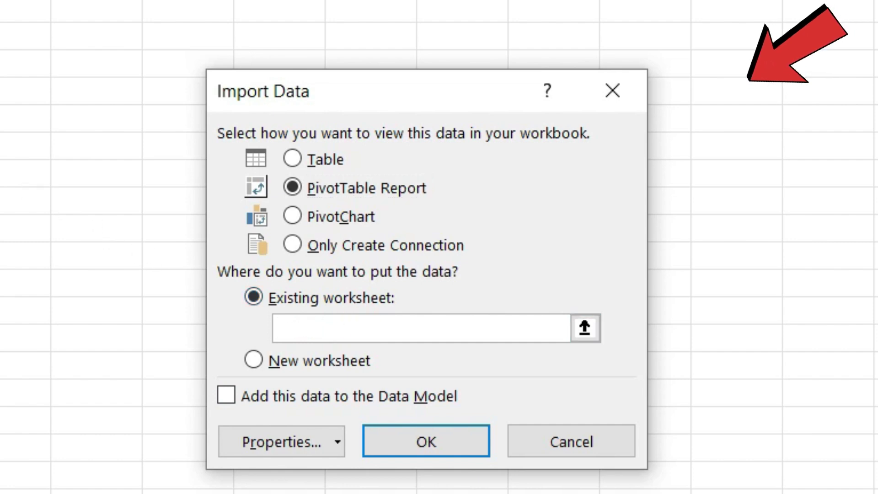
left_click(0, 8)
left_click(426, 441)
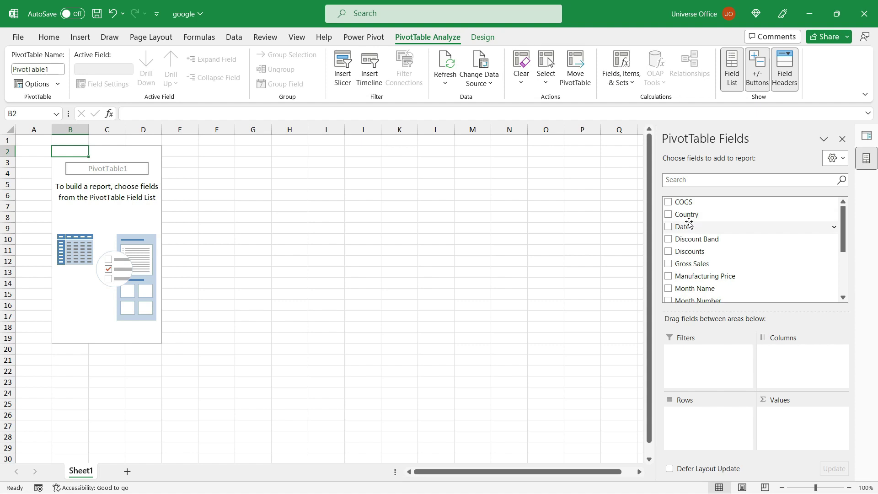
Step: Arrange the pivot as Profit summed by Product rows and Month Name columns, then select the whole pivot range
scroll(689, 223, "down", 3)
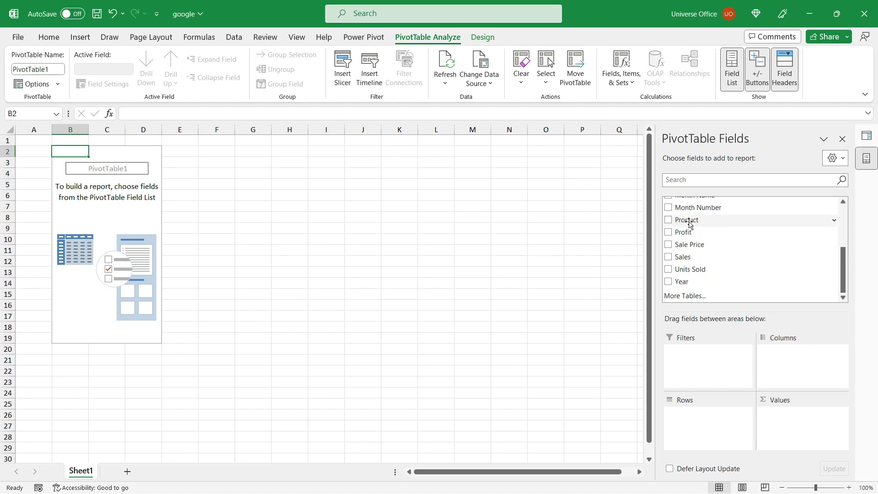
scroll(695, 231, "up", 3)
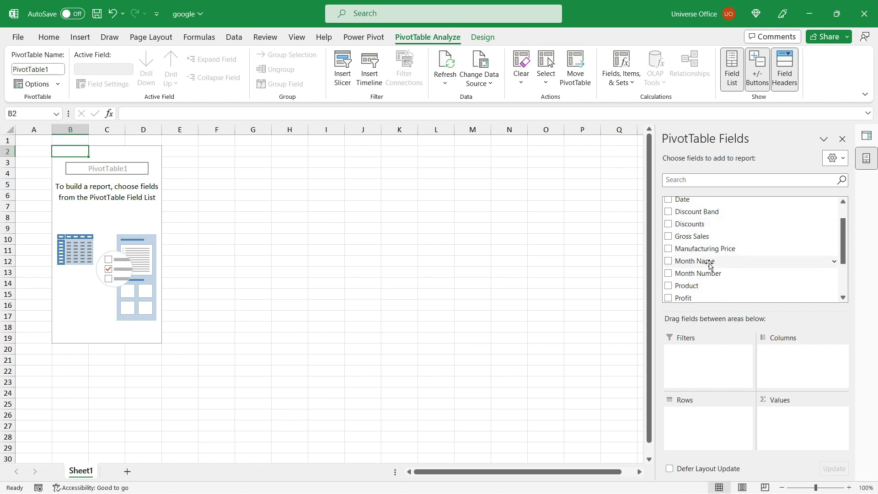
left_click_drag(710, 264, 805, 355)
left_click_drag(717, 287, 710, 414)
left_click_drag(717, 298, 792, 415)
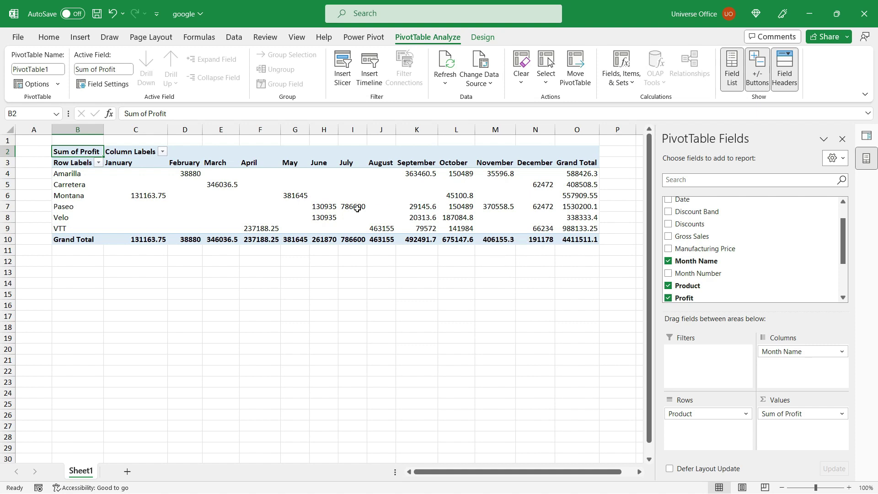
left_click_drag(91, 158, 549, 233)
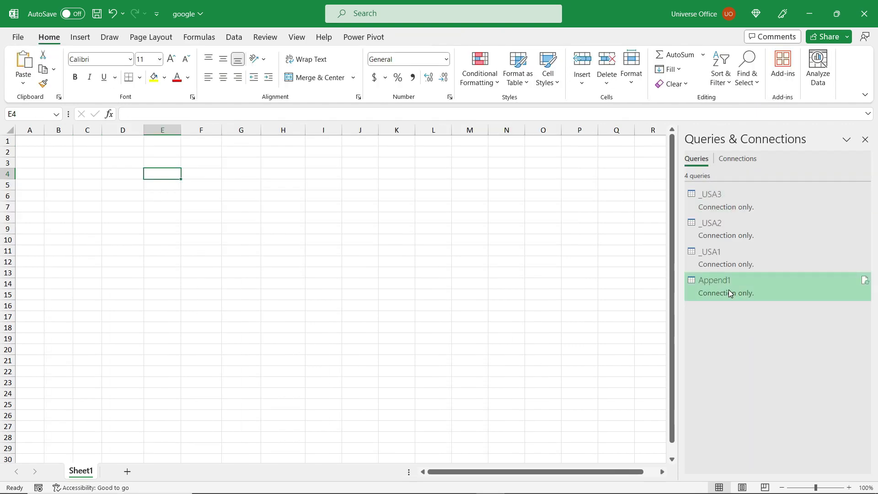
Step: Load the Append1 query as a PivotTable Report with its data added to the Data Model
right_click(729, 291)
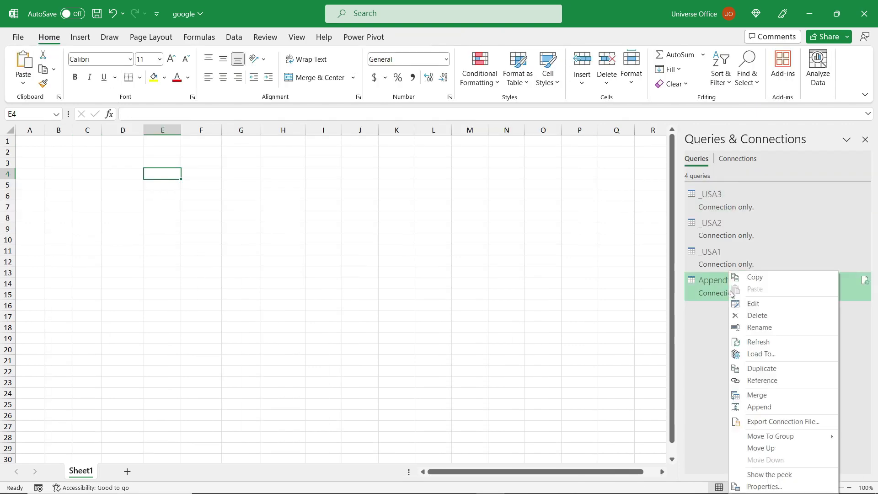
left_click(757, 354)
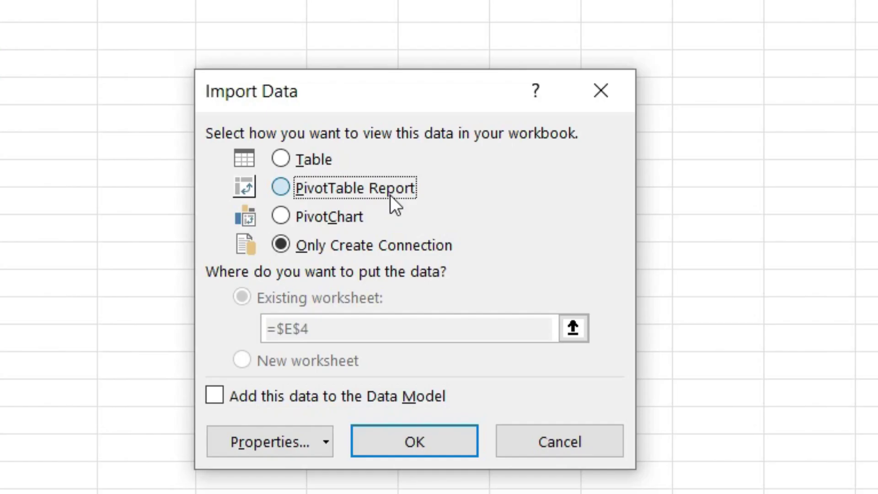
left_click(339, 214)
left_click(272, 294)
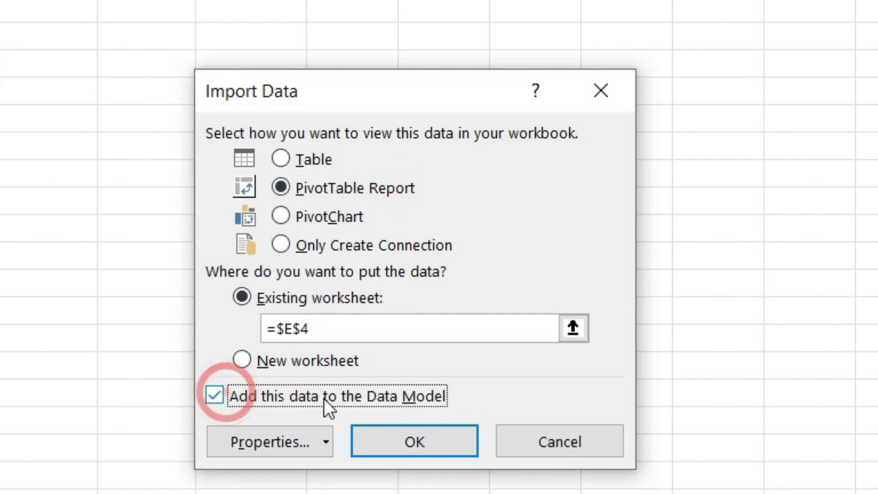
left_click(393, 442)
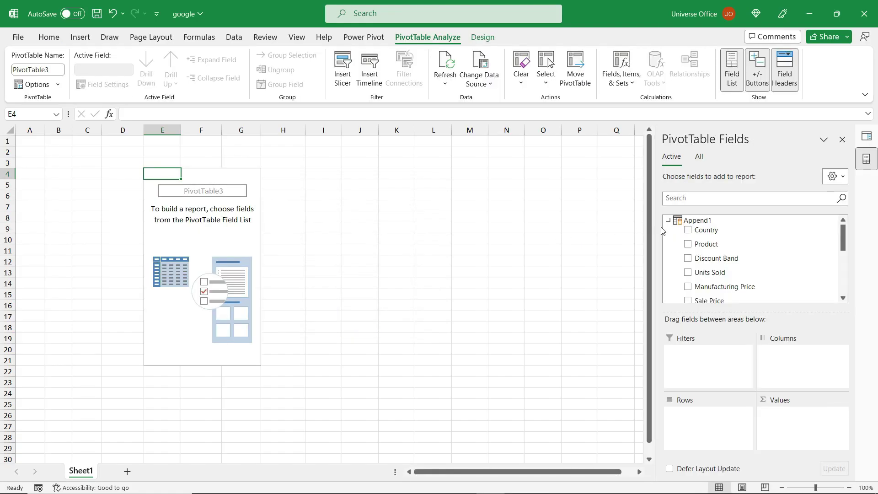
Step: Fill PivotTable3 with Product as rows, Month Name as columns and Sum of Profit as values
scroll(709, 238, "down", 4)
scroll(712, 246, "up", 1)
scroll(712, 246, "up", 4)
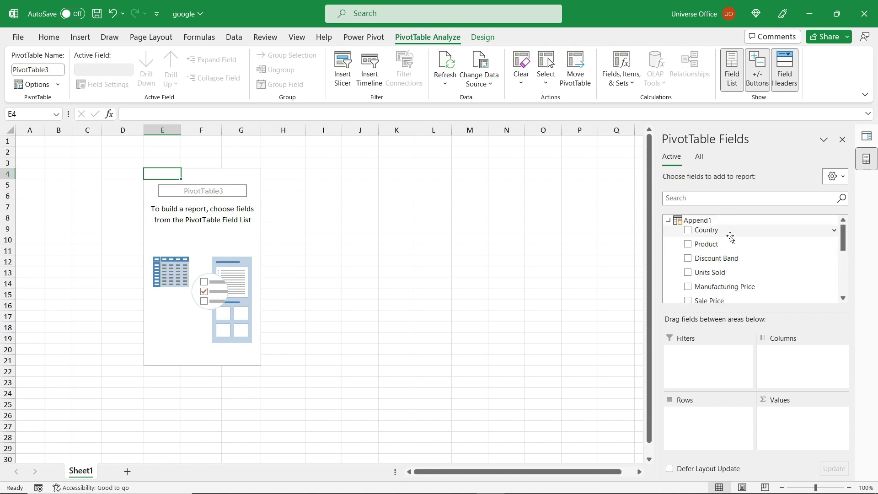
left_click_drag(729, 242, 738, 414)
scroll(749, 287, "down", 5)
left_click_drag(732, 275, 806, 370)
scroll(729, 259, "up", 1)
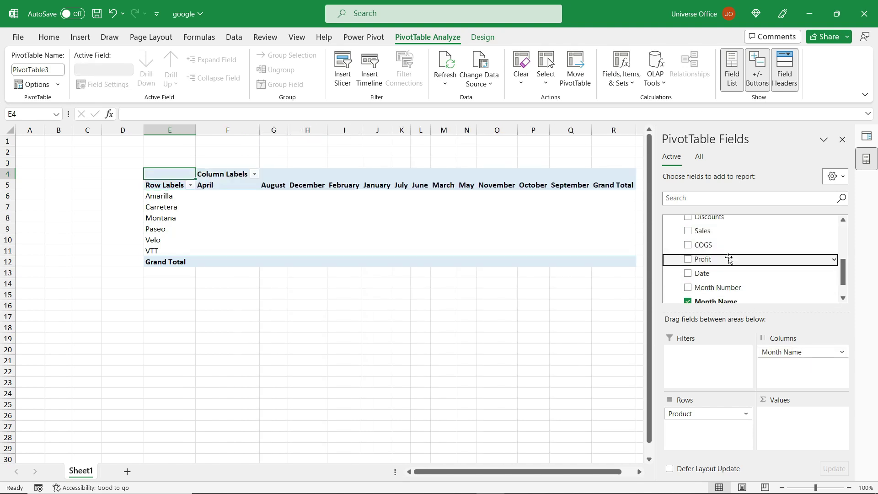
left_click_drag(729, 259, 800, 423)
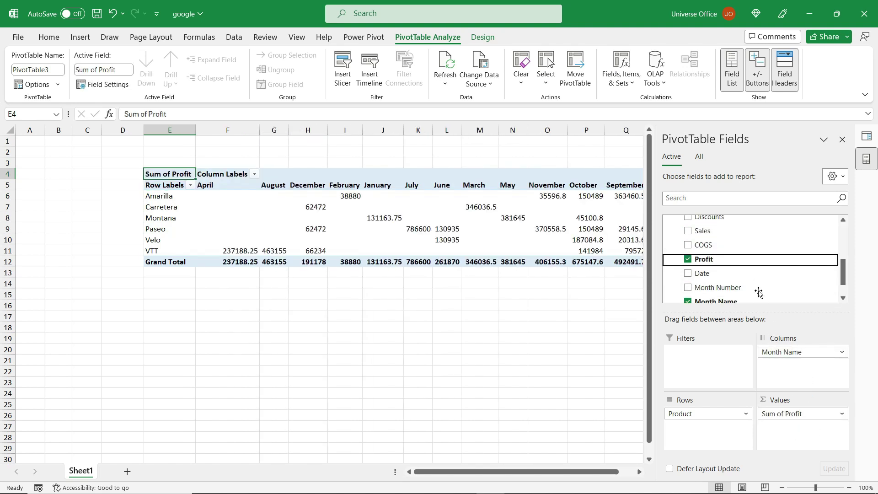
Step: Insert a Discount Band slicer for the pivot table
left_click(586, 218)
left_click(343, 73)
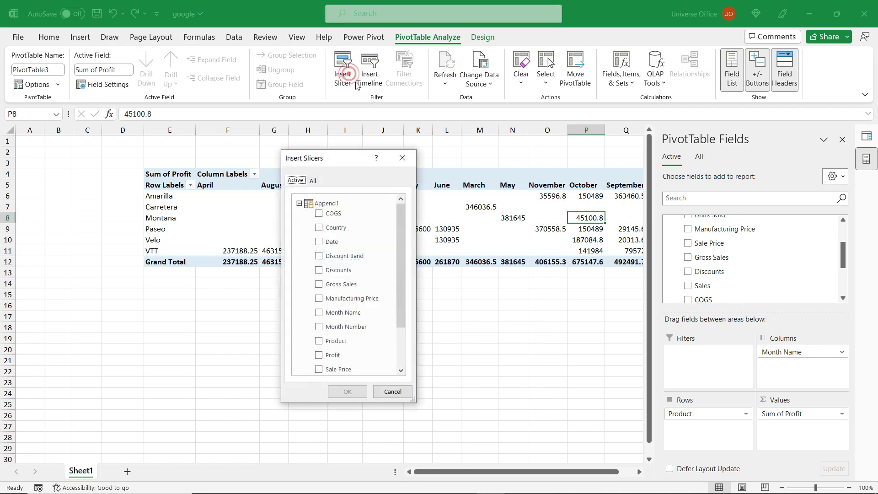
left_click(323, 256)
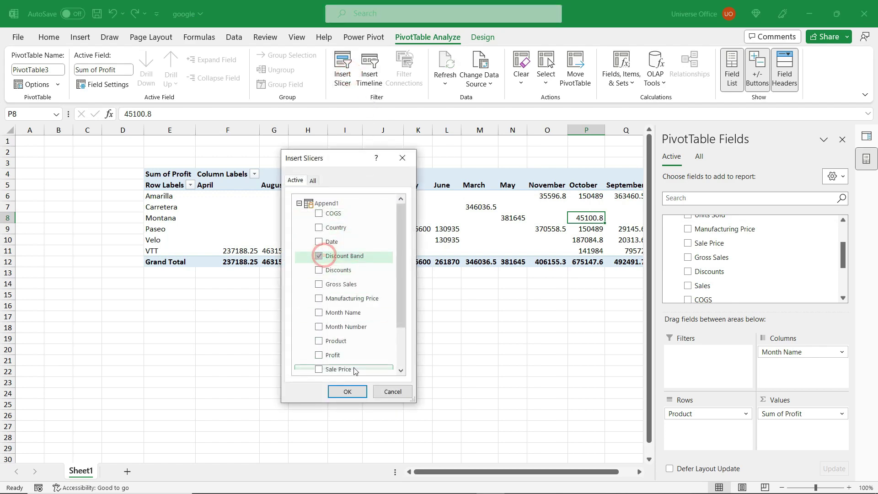
left_click(347, 391)
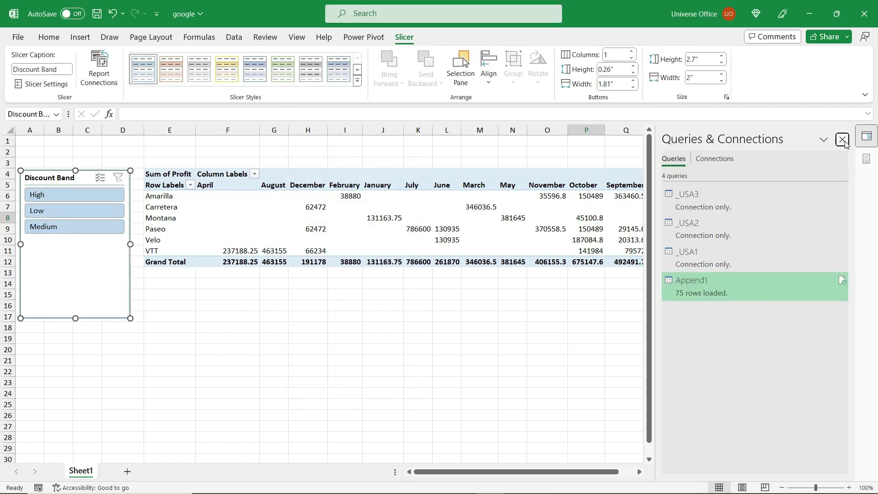
Step: Close the Queries pane and filter the slicer through Low and Medium, ending on High (total 1669370.25)
left_click(844, 143)
left_click(90, 210)
left_click(90, 225)
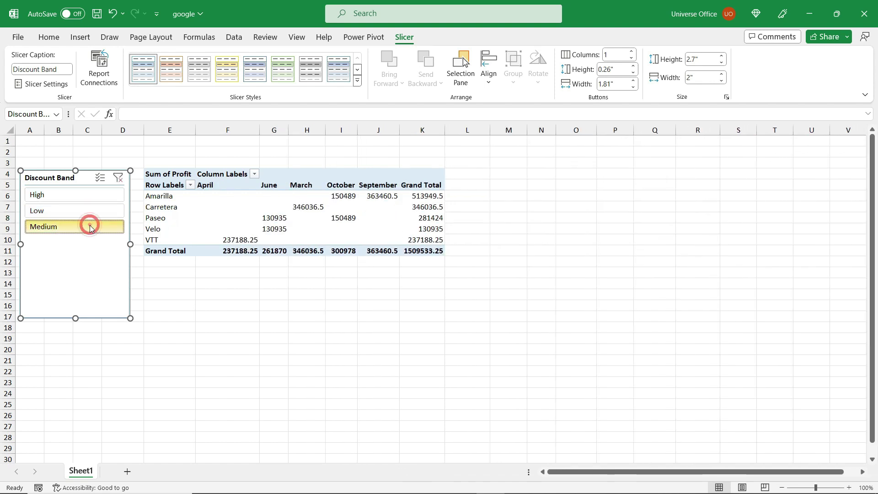
left_click(91, 211)
left_click(102, 196)
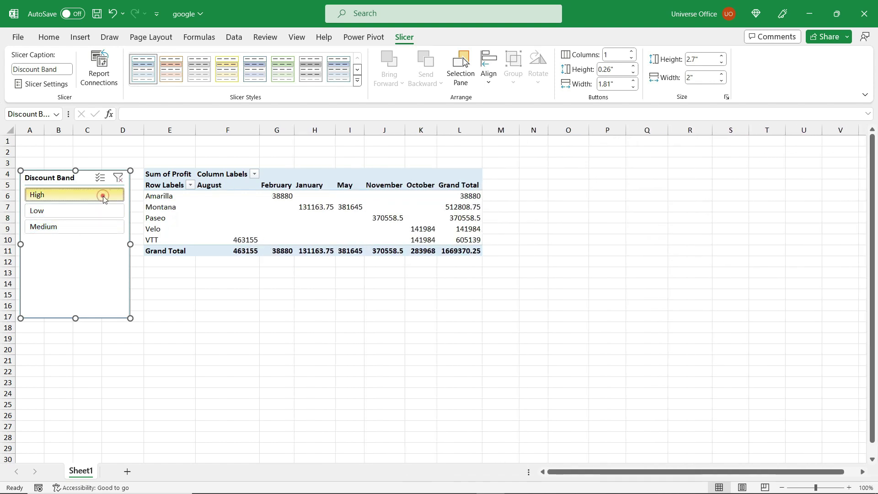